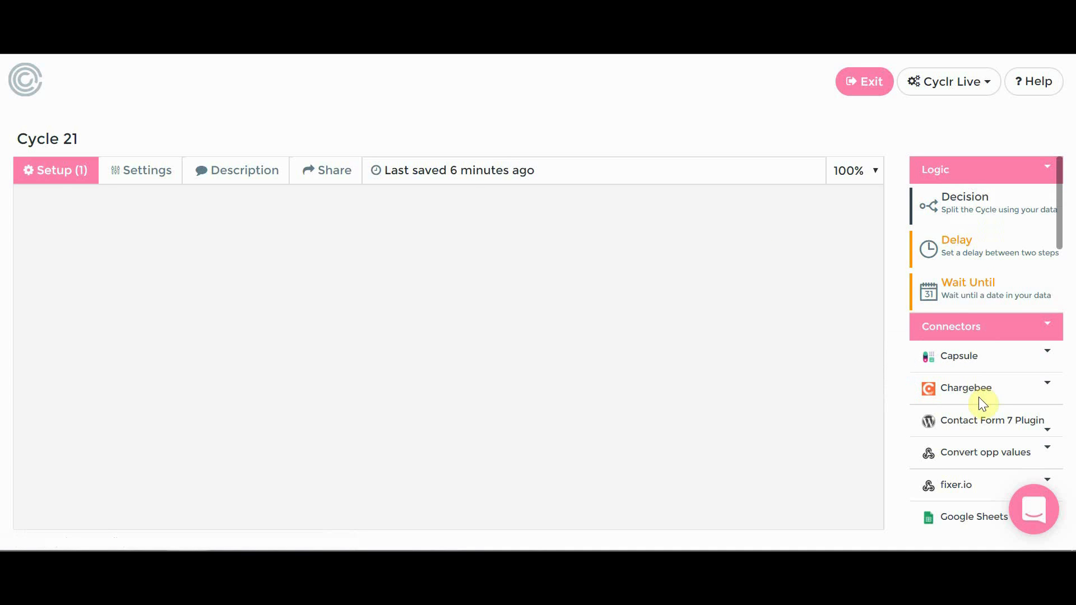
Add Intercom's User Tagged webhook to the empty cycle canvas as the starting step.
click(984, 327)
scroll(985, 328, down, 4)
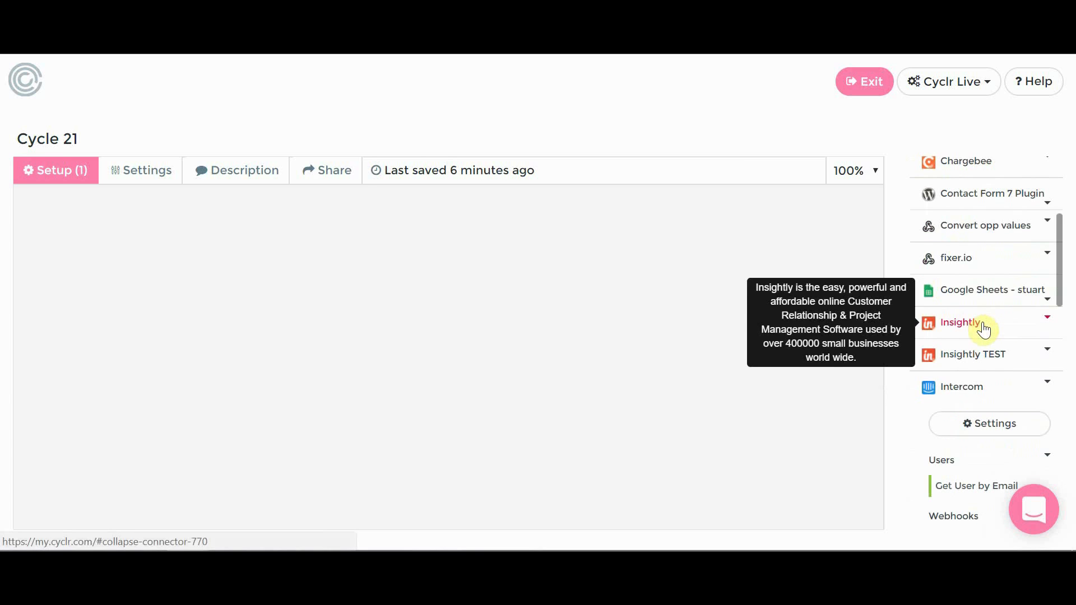
scroll(985, 329, down, 2)
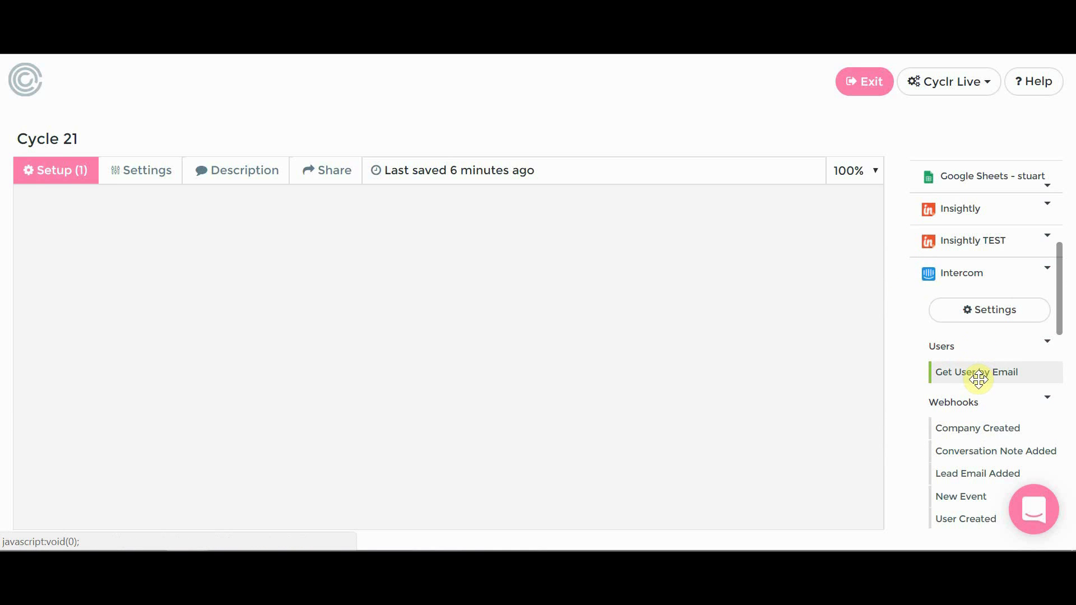
scroll(978, 375, down, 2)
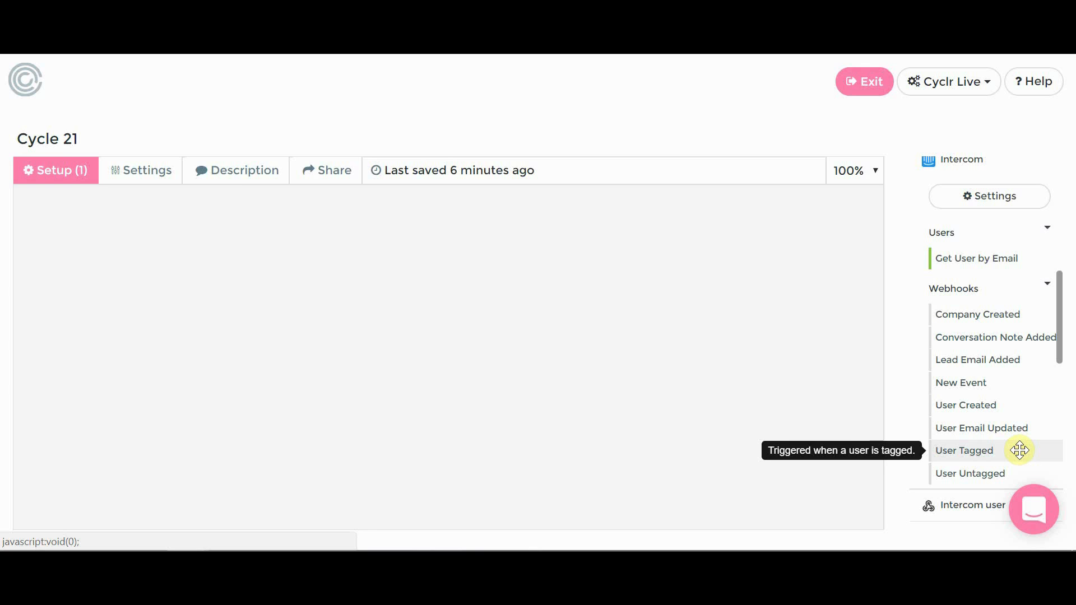
drag(997, 449, 112, 282)
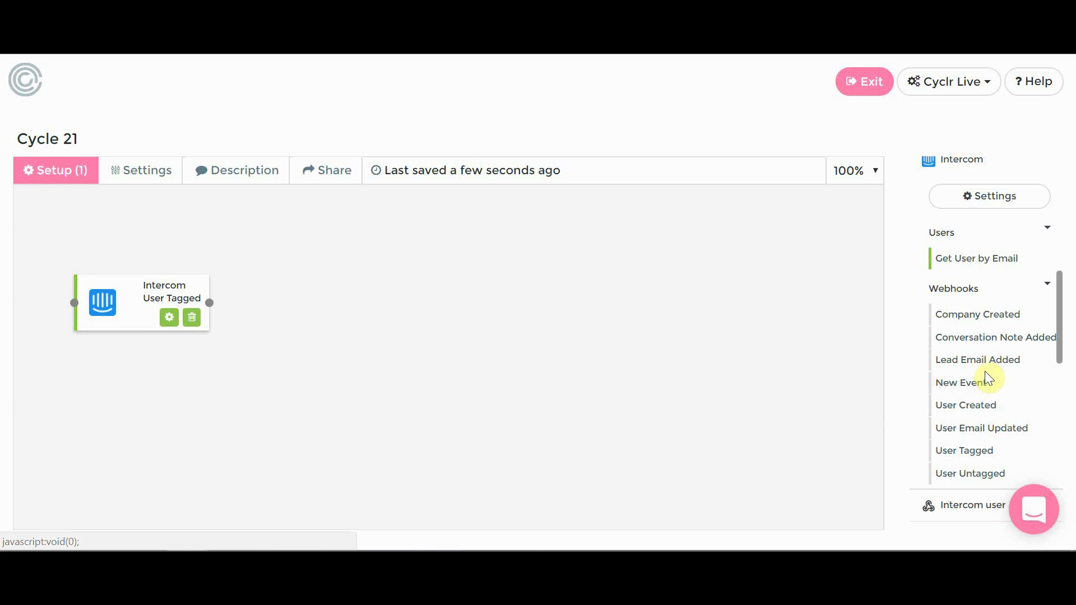
Add Pipedrive's Add Person action to the canvas, far to the right of the User Tagged step.
scroll(987, 372, down, 2)
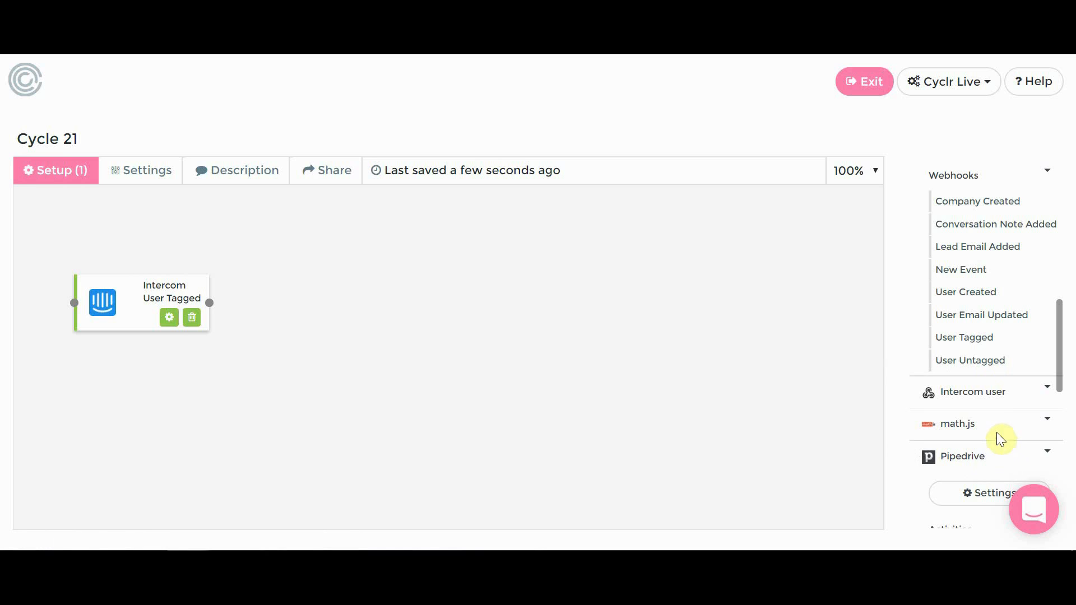
scroll(1004, 413, down, 2)
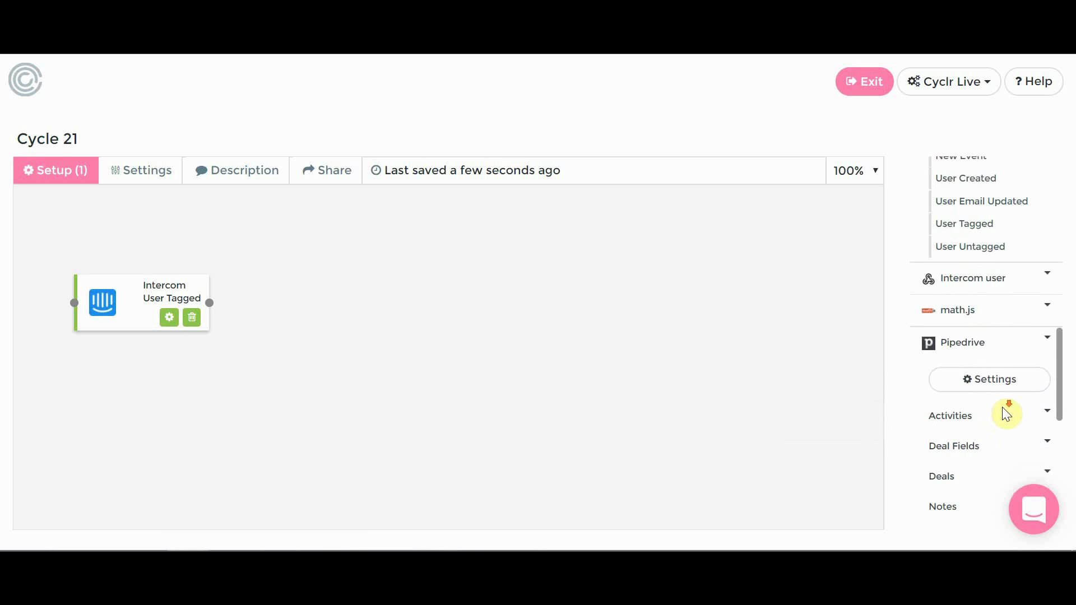
scroll(1002, 408, down, 4)
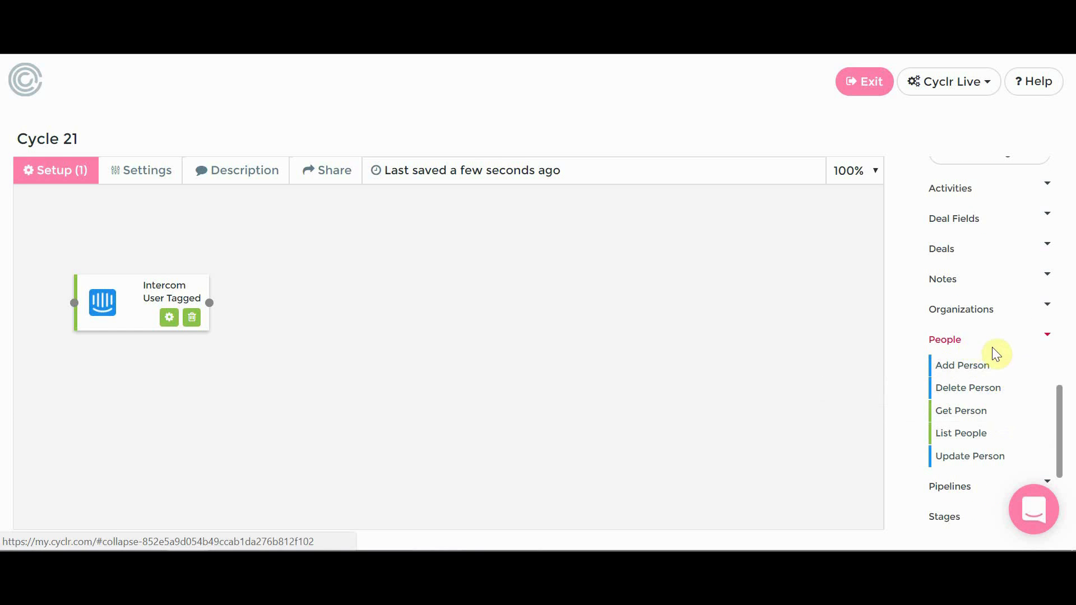
drag(982, 365, 732, 287)
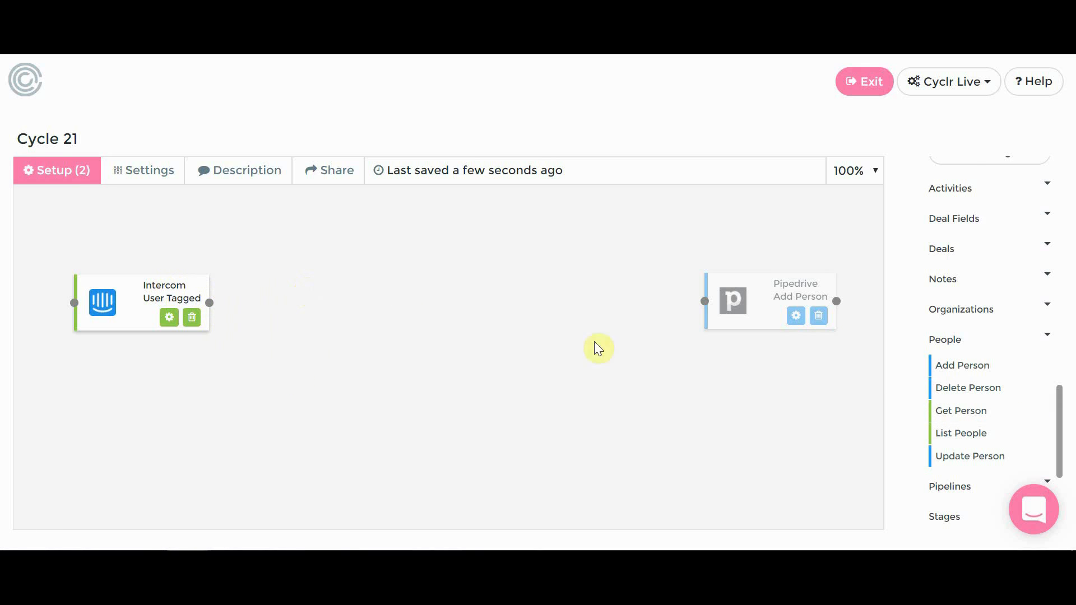
Add Intercom's Get User by Email step between the two existing steps and connect User Tagged to it.
scroll(970, 438, up, 2)
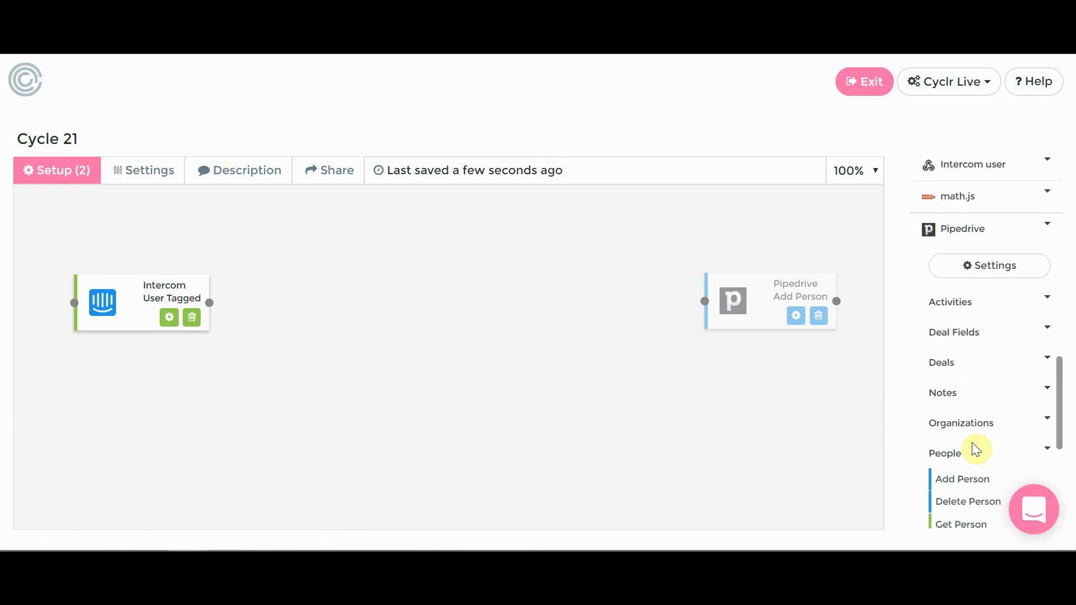
scroll(972, 442, up, 6)
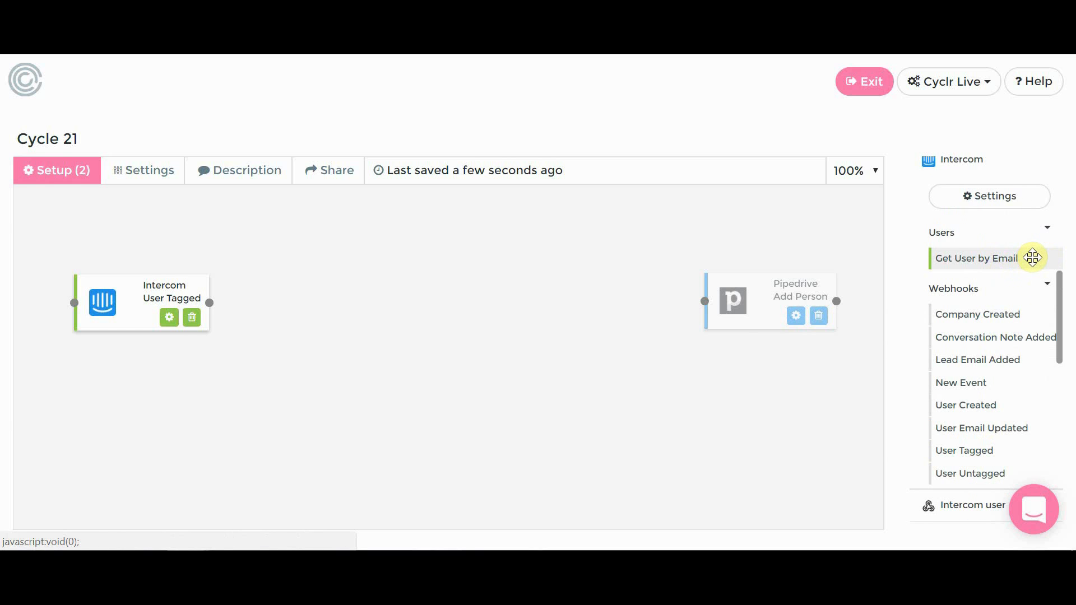
drag(1033, 258, 380, 385)
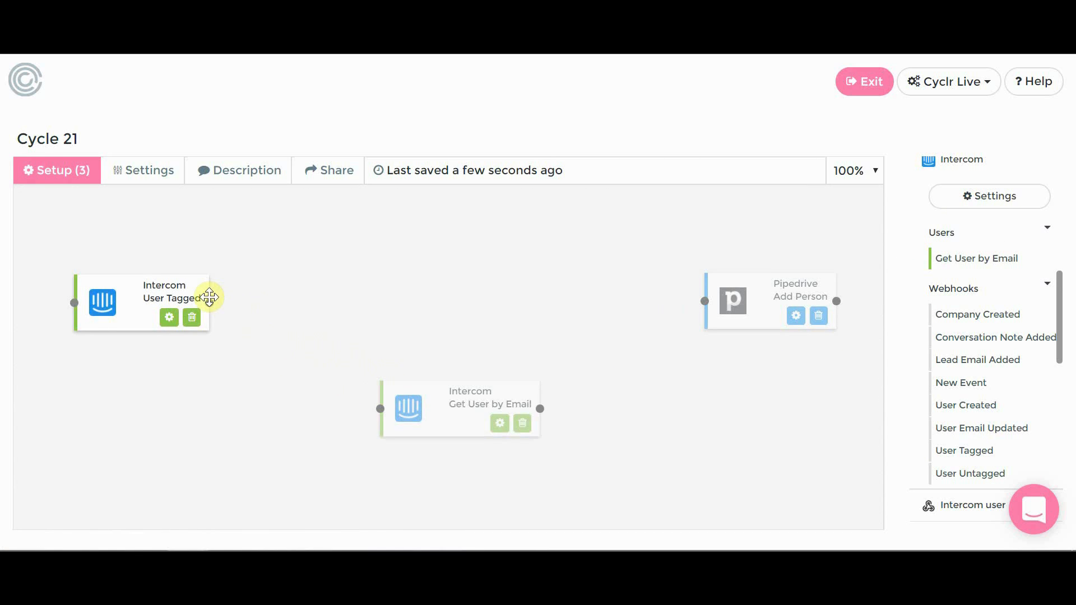
mouse_move(209, 303)
mouse_down()
mouse_move(342, 400)
mouse_move(380, 409)
mouse_move(307, 402)
mouse_up()
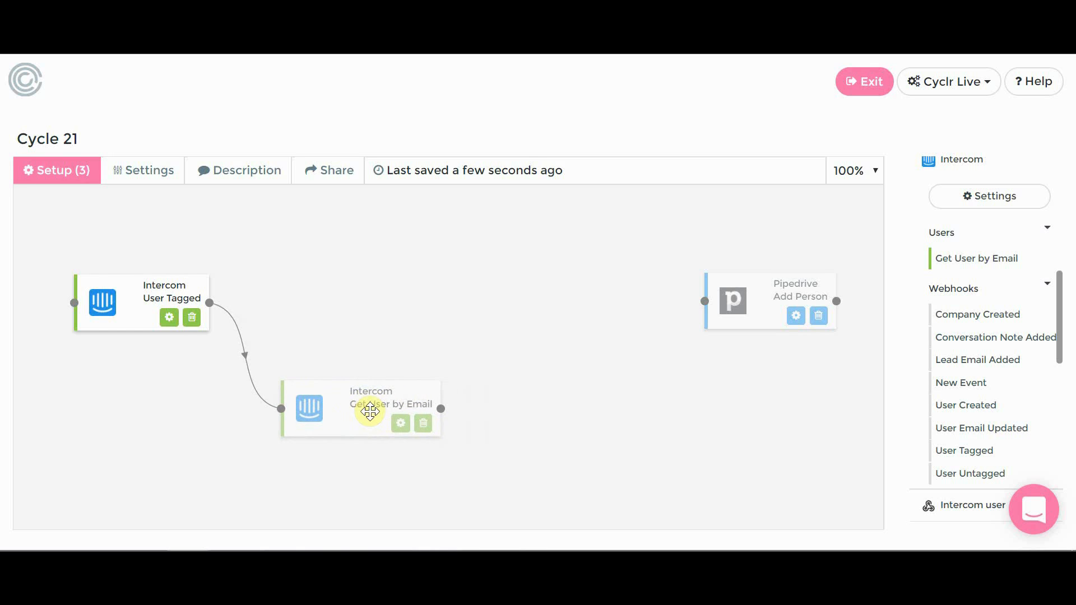
Map the required Email of the Get User by Email step to the Email field from User Tagged.
click(399, 427)
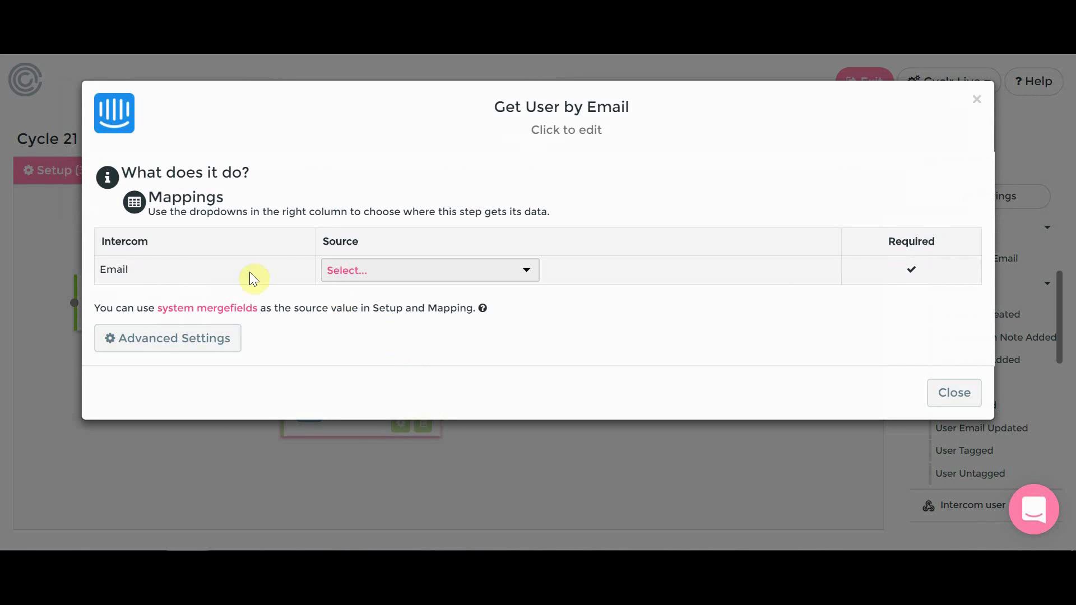
click(496, 275)
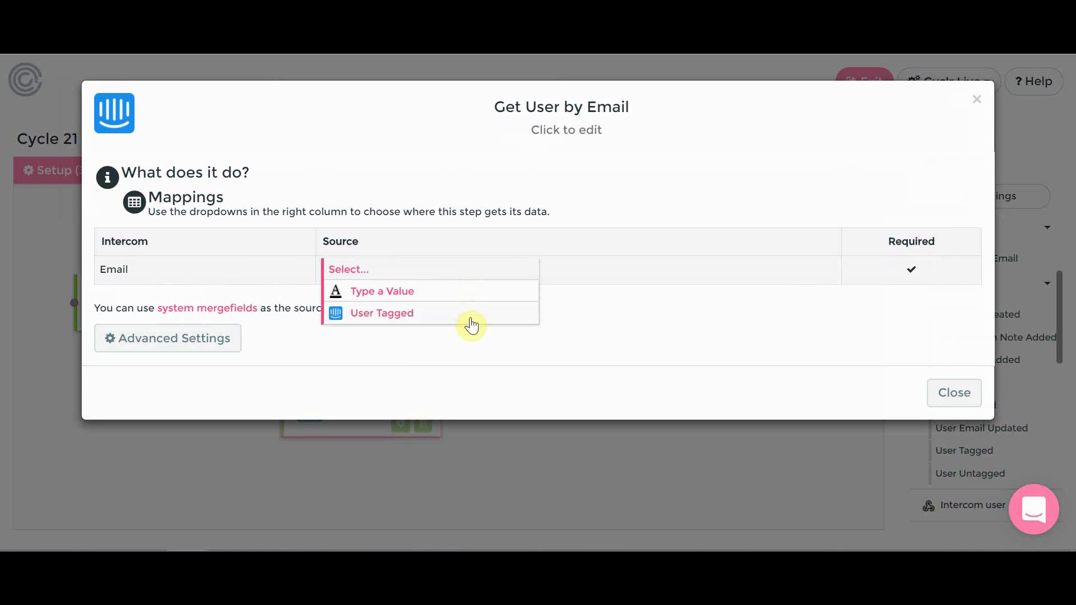
click(471, 317)
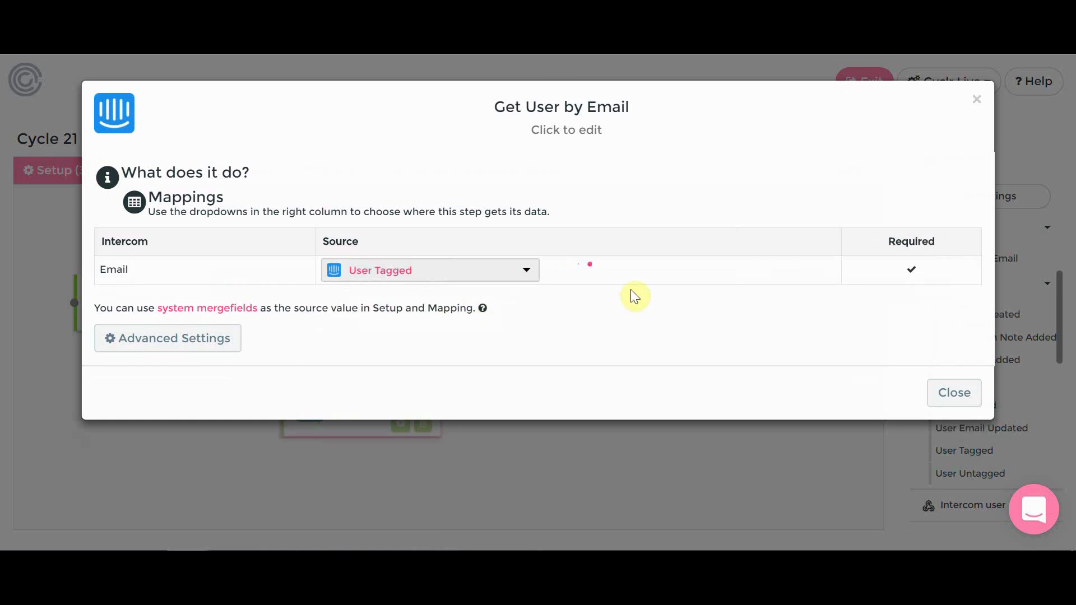
click(632, 274)
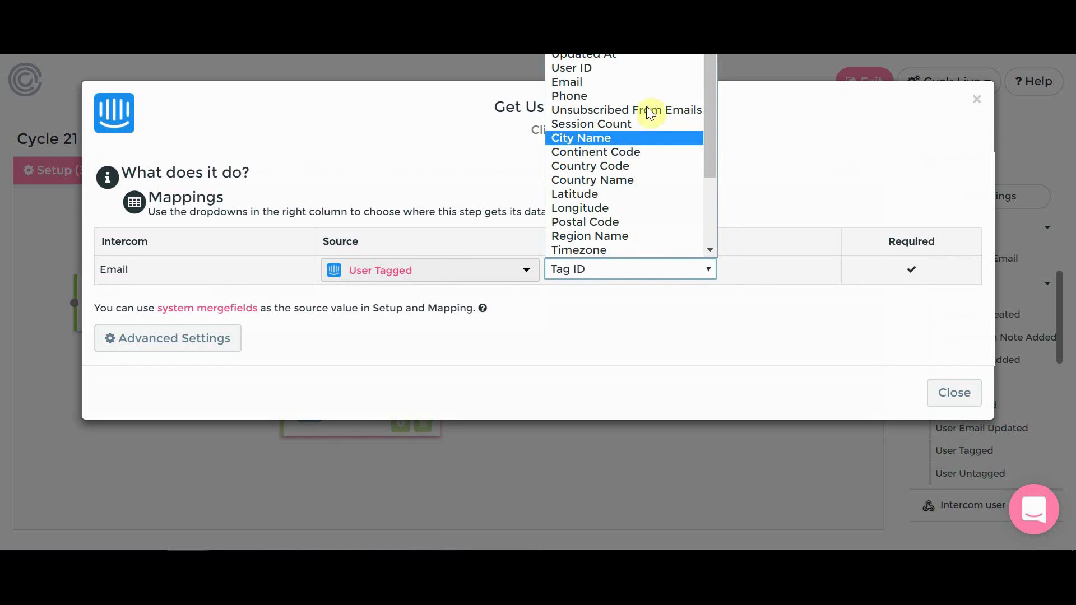
click(647, 85)
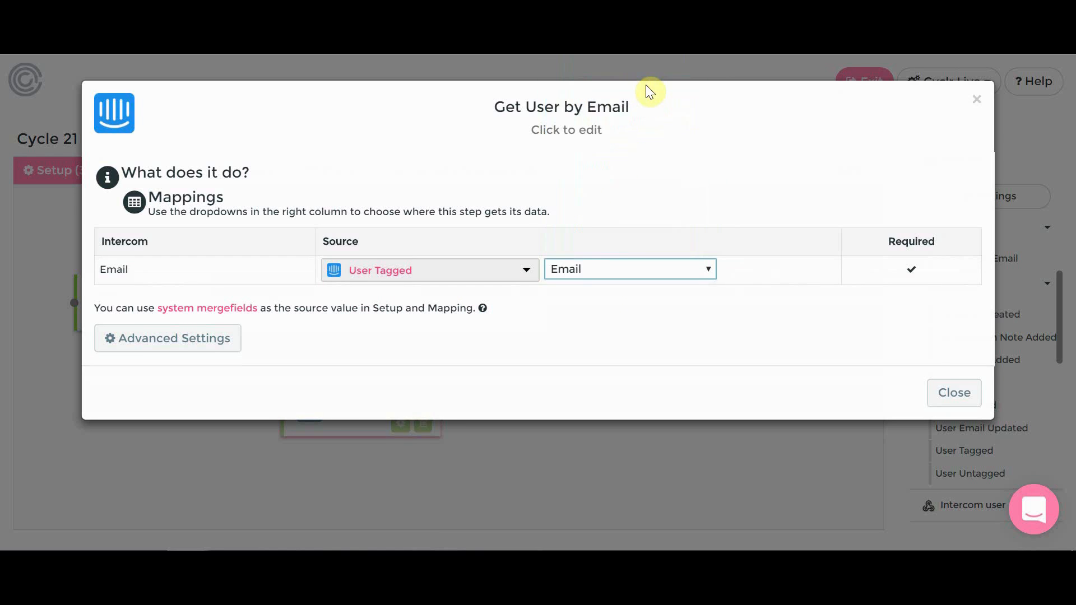
click(954, 392)
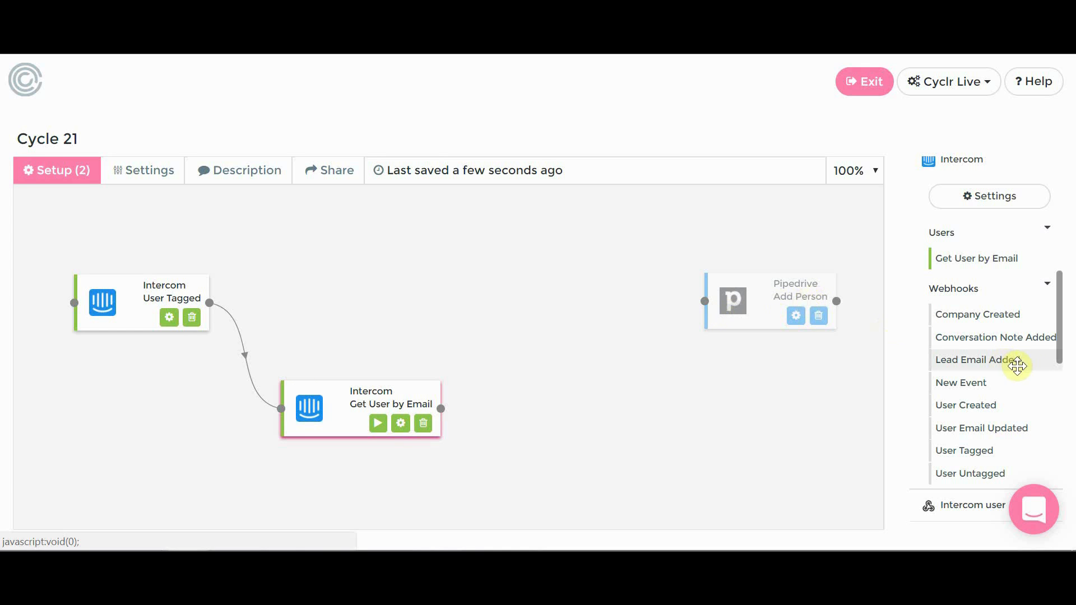
Add a Decision logic step before Add Person and connect the Get User by Email output to it.
drag(1061, 339, 1071, 185)
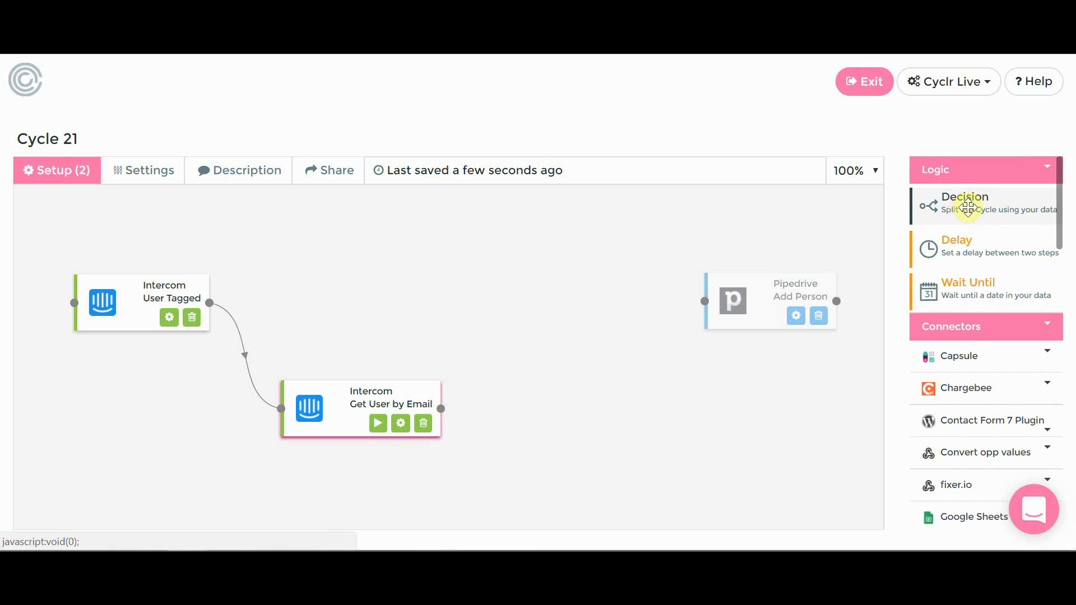
drag(964, 205, 520, 288)
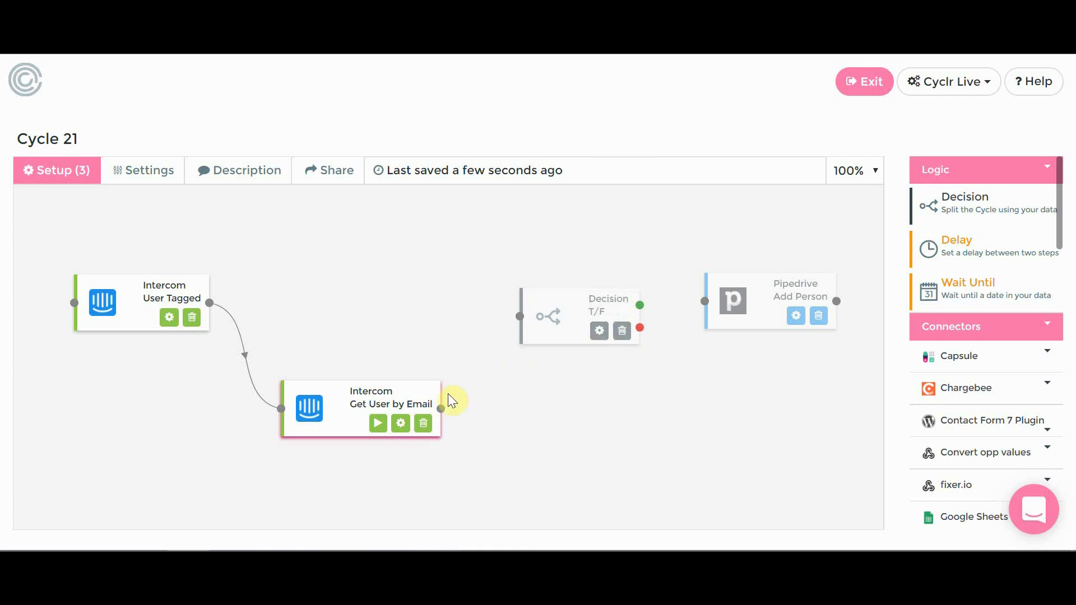
drag(497, 344, 517, 317)
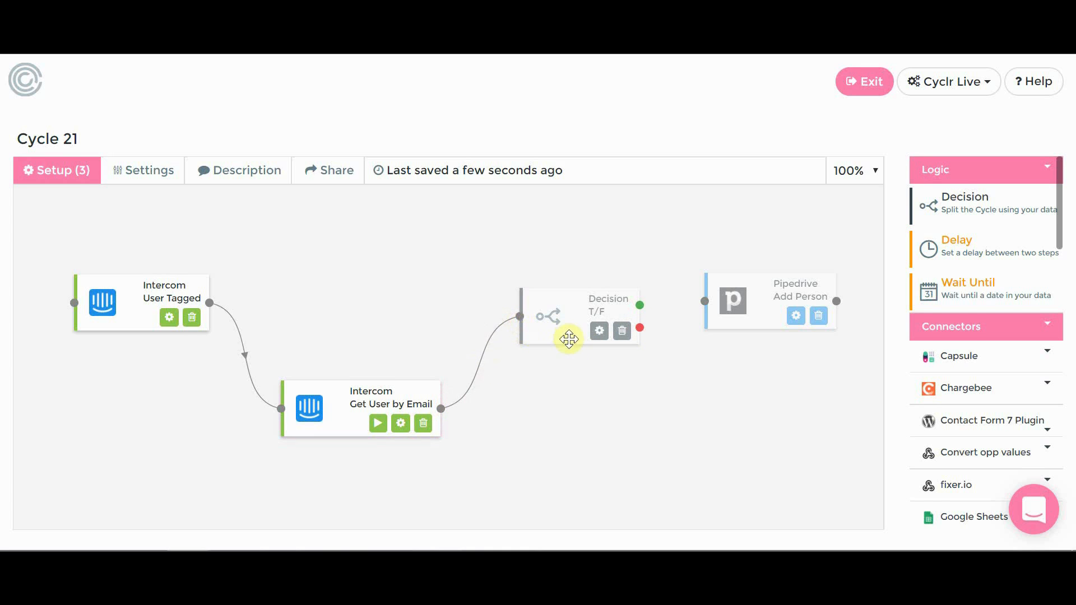
Set the Decision's source step to User Tagged and its field to Tag Name.
click(600, 332)
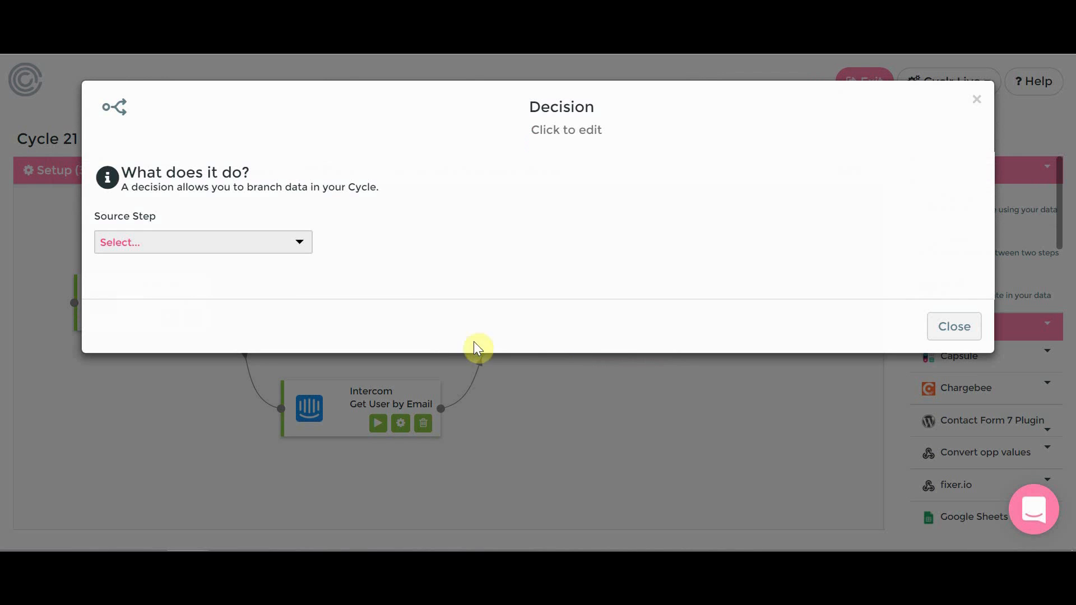
click(299, 249)
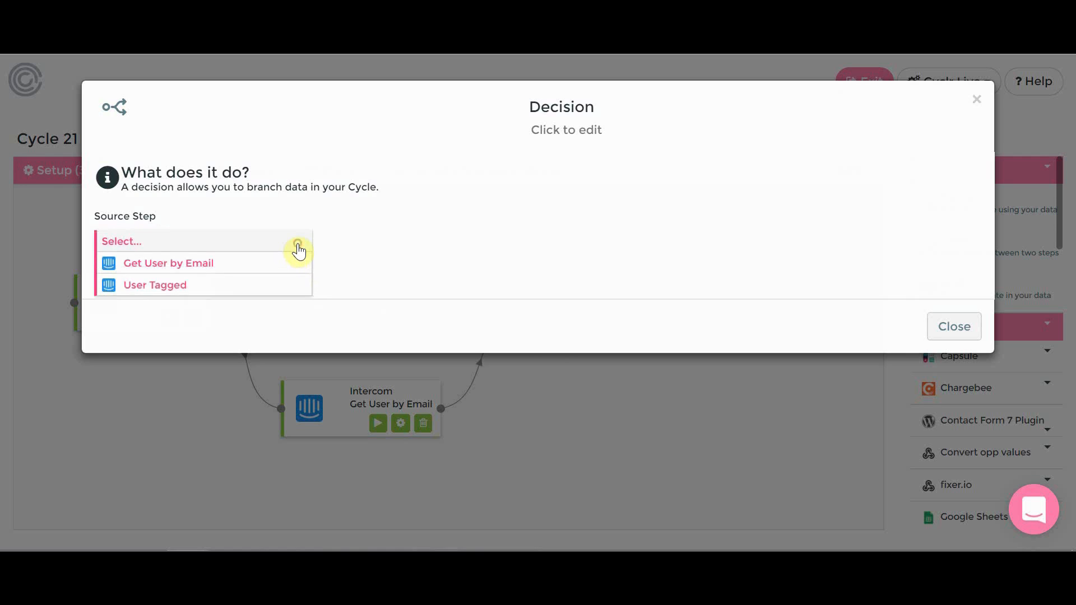
click(223, 287)
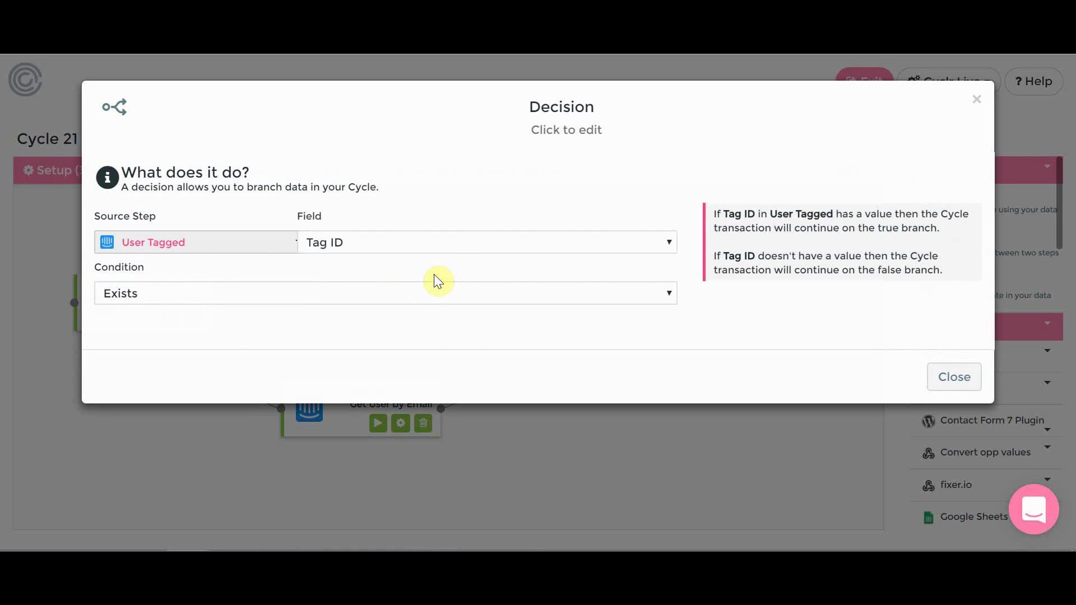
click(490, 241)
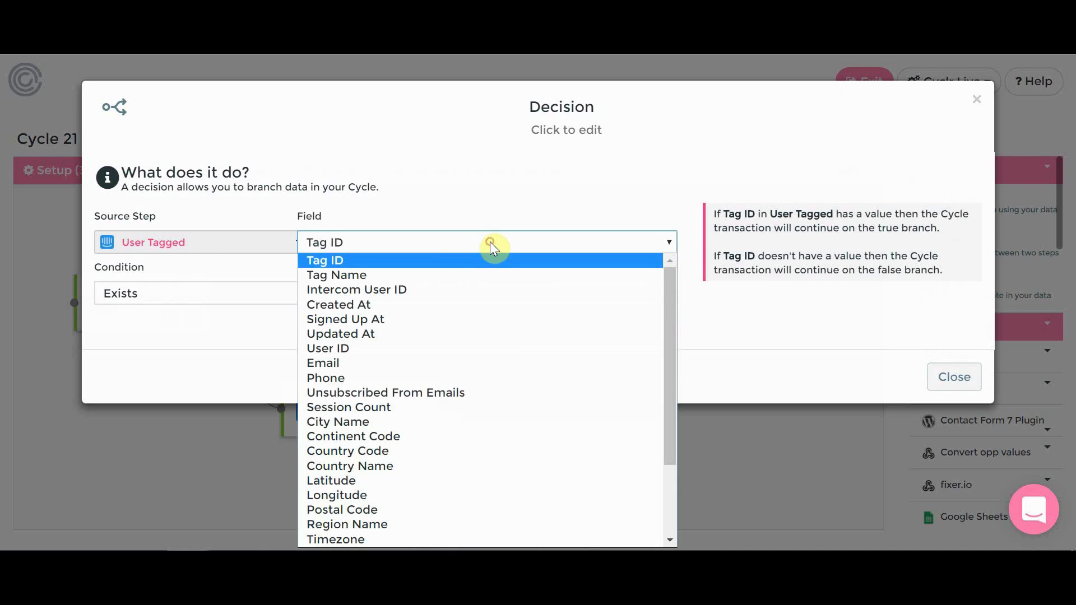
click(460, 274)
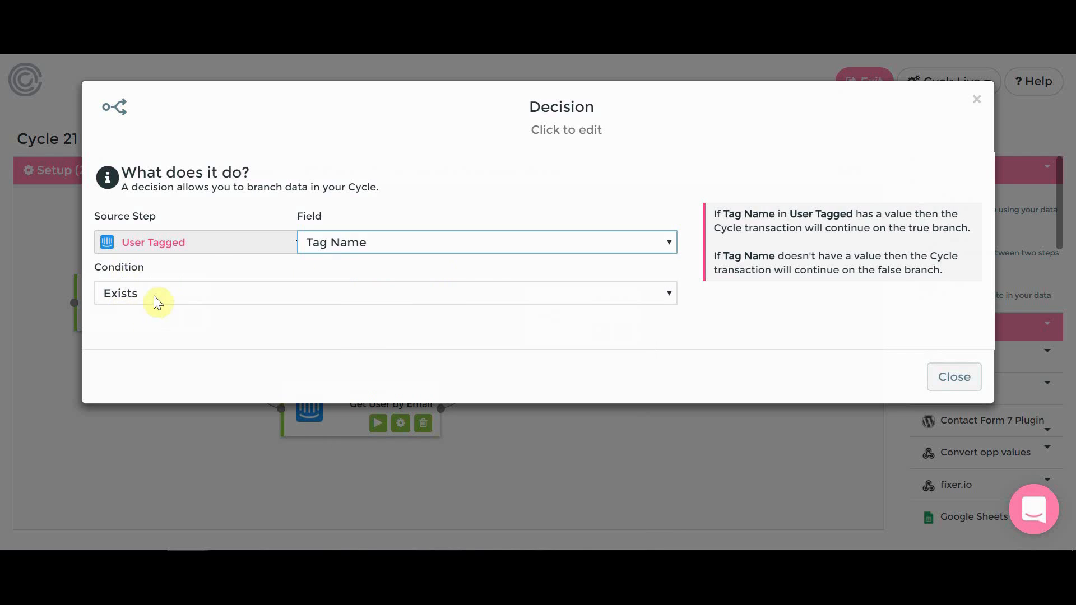
Set the Decision's condition to Equals, compared with the typed value CRM, and close its settings.
click(240, 303)
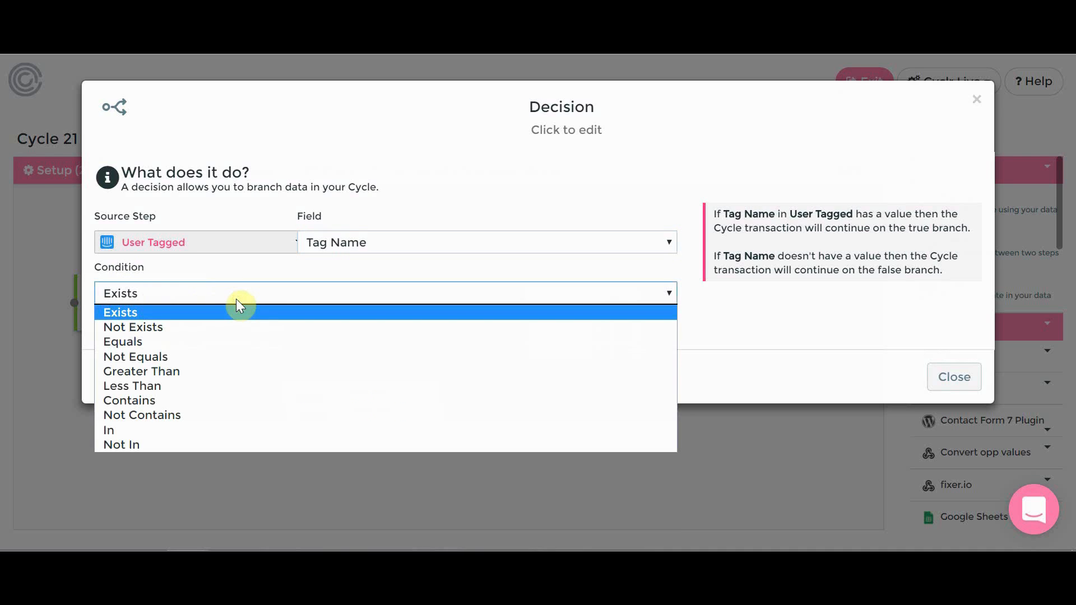
click(221, 341)
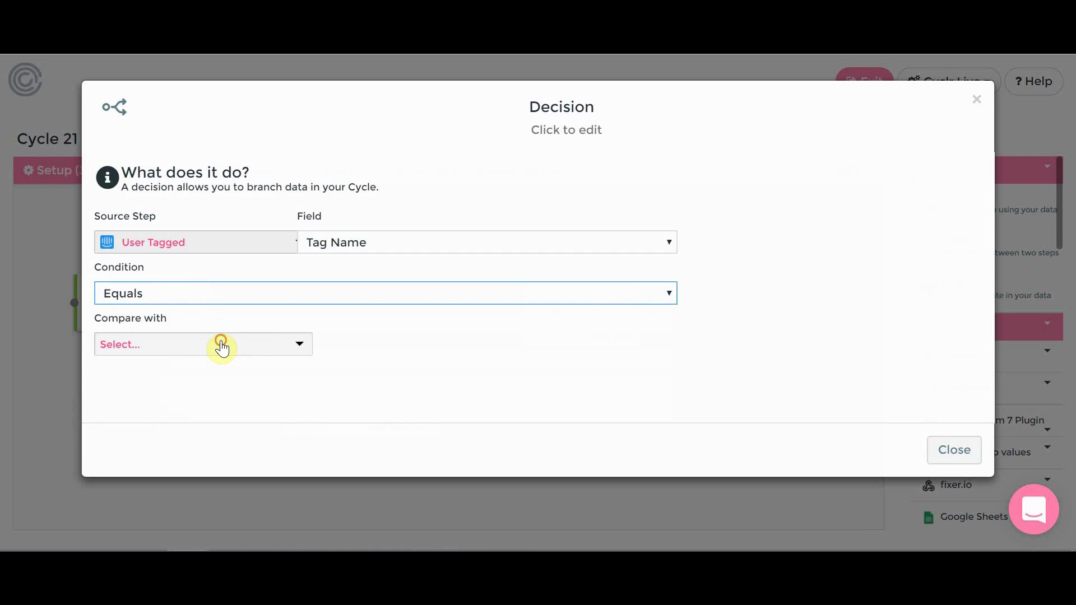
click(221, 345)
click(199, 367)
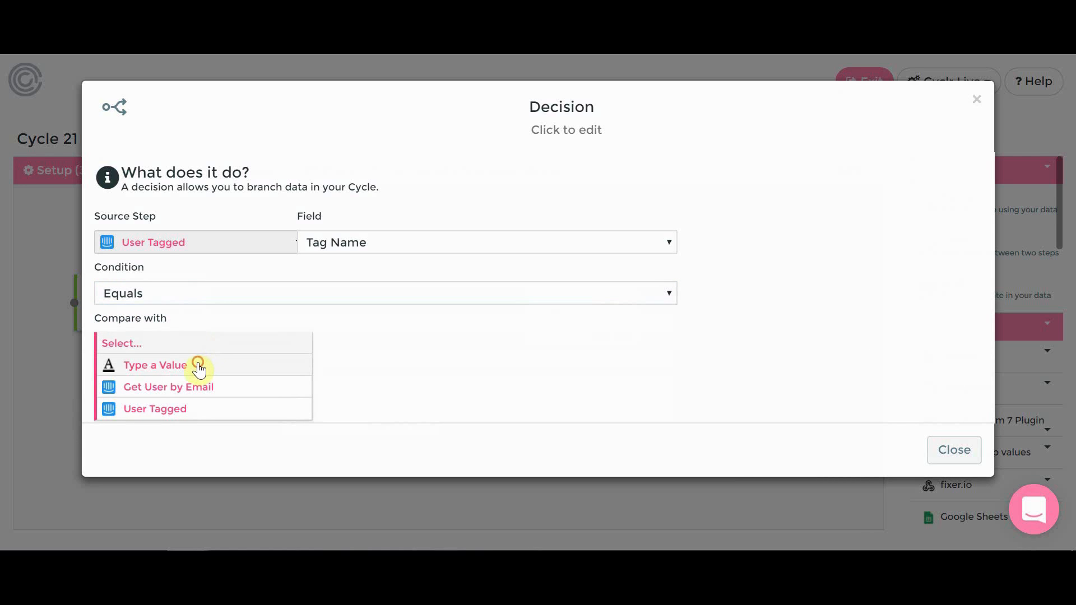
click(362, 344)
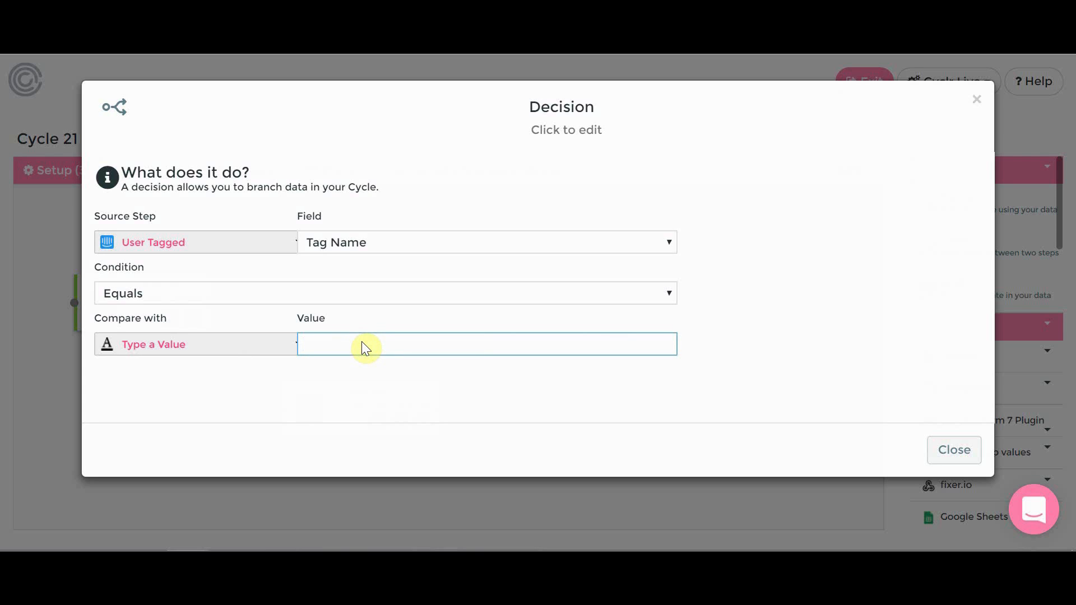
text(CRM)
click(949, 453)
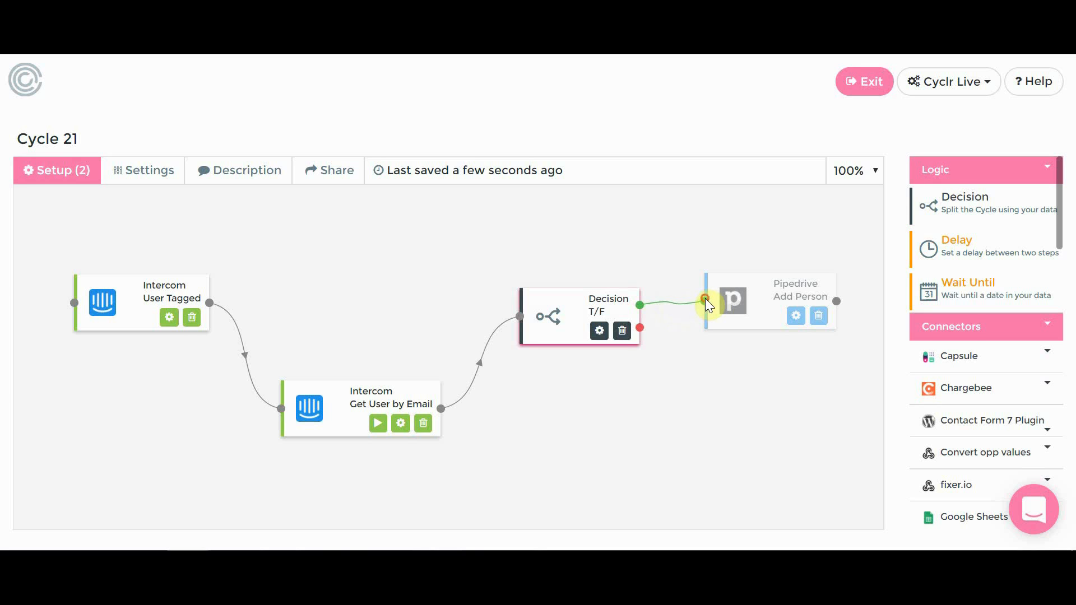
Connect the Decision's true output to the Pipedrive Add Person step and move that step slightly higher.
click(763, 247)
drag(764, 281, 759, 235)
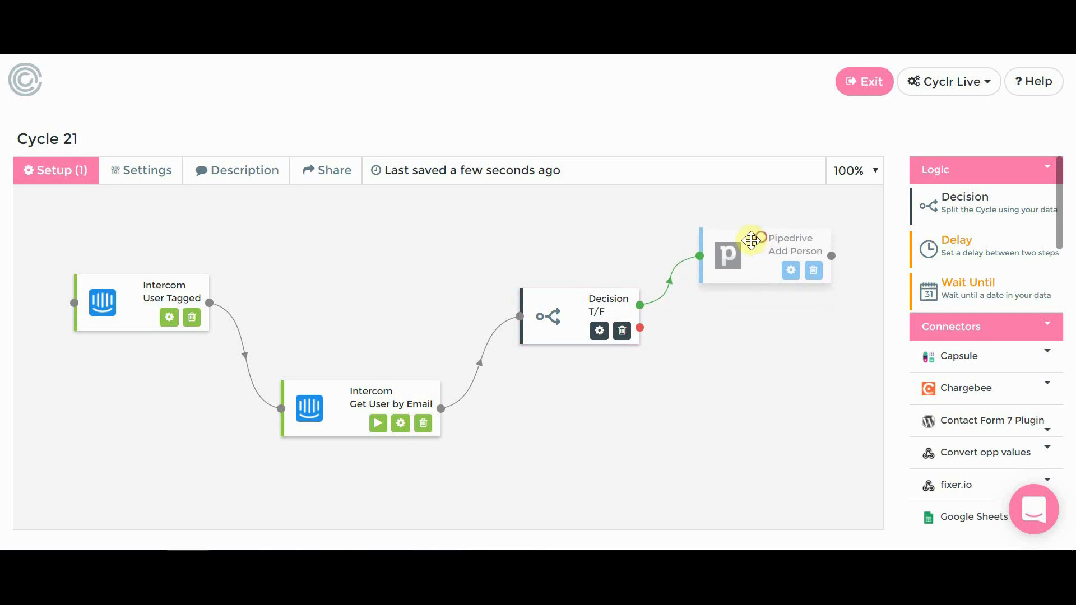
In the Pipedrive Add Person step's settings, map Name to the Name field from Get User by Email.
click(791, 273)
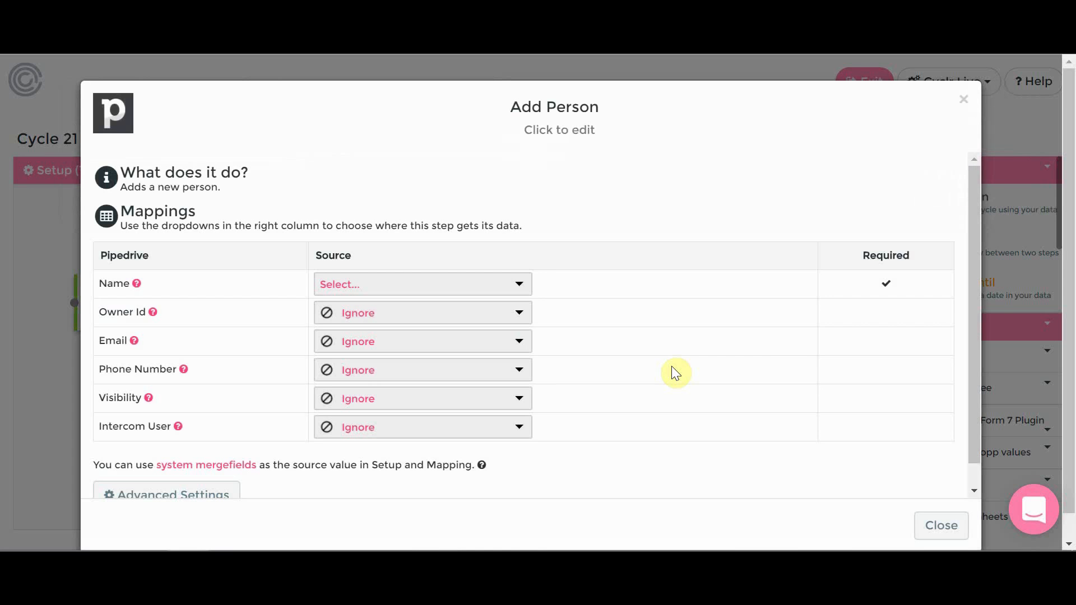
click(515, 286)
click(482, 329)
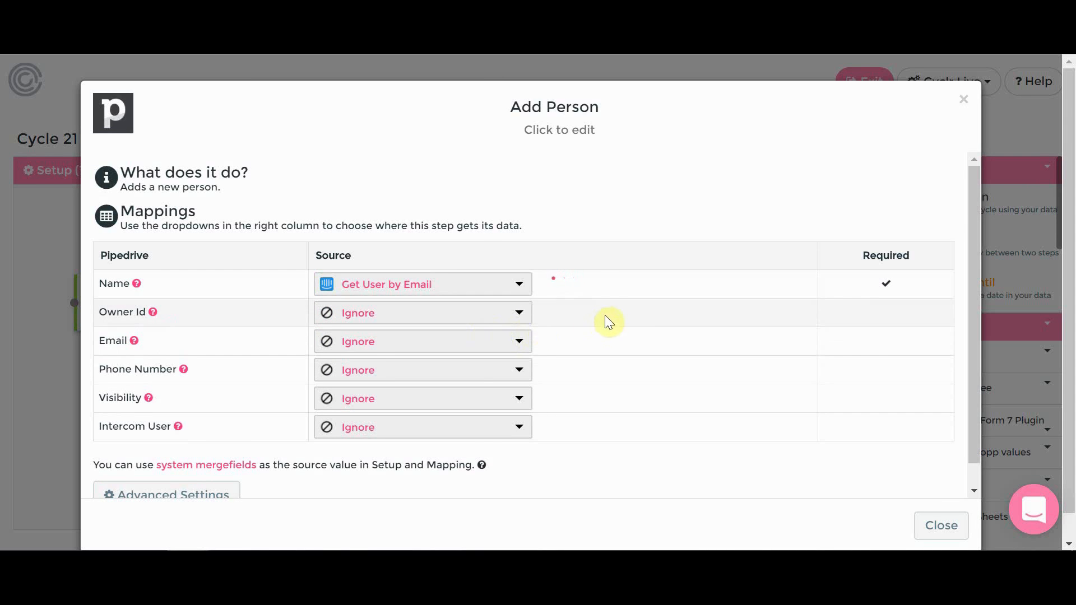
click(620, 284)
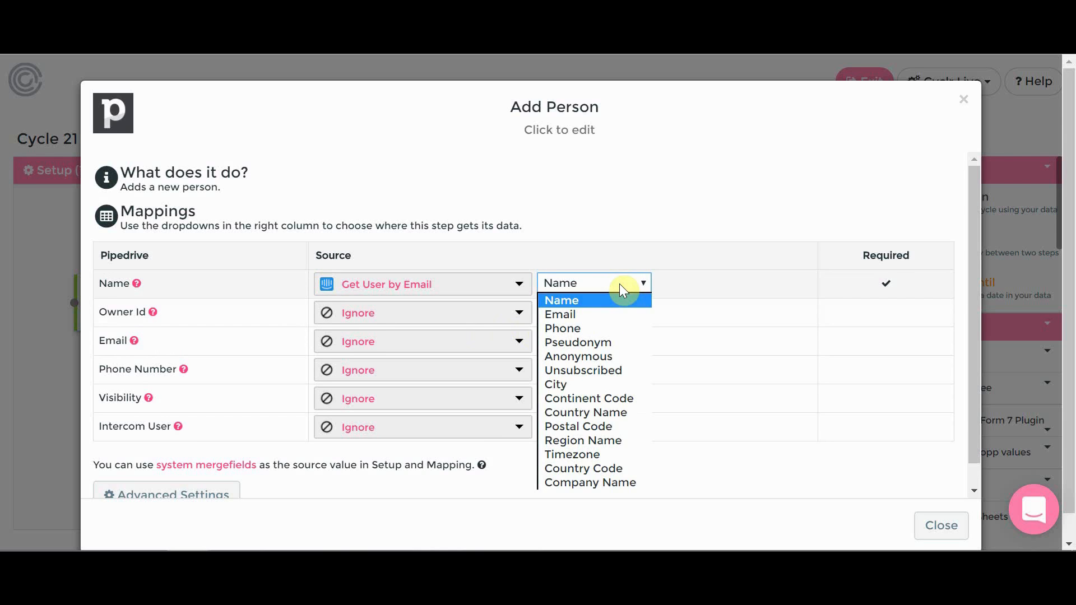
click(620, 284)
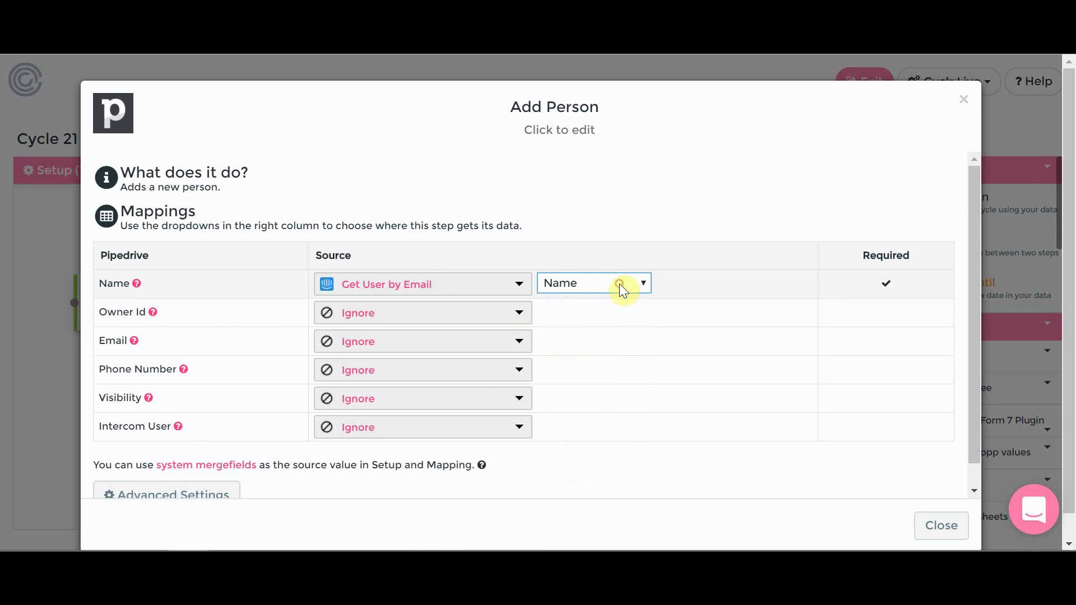
Map the Pipedrive person's Email to the Email field from Get User by Email.
click(482, 348)
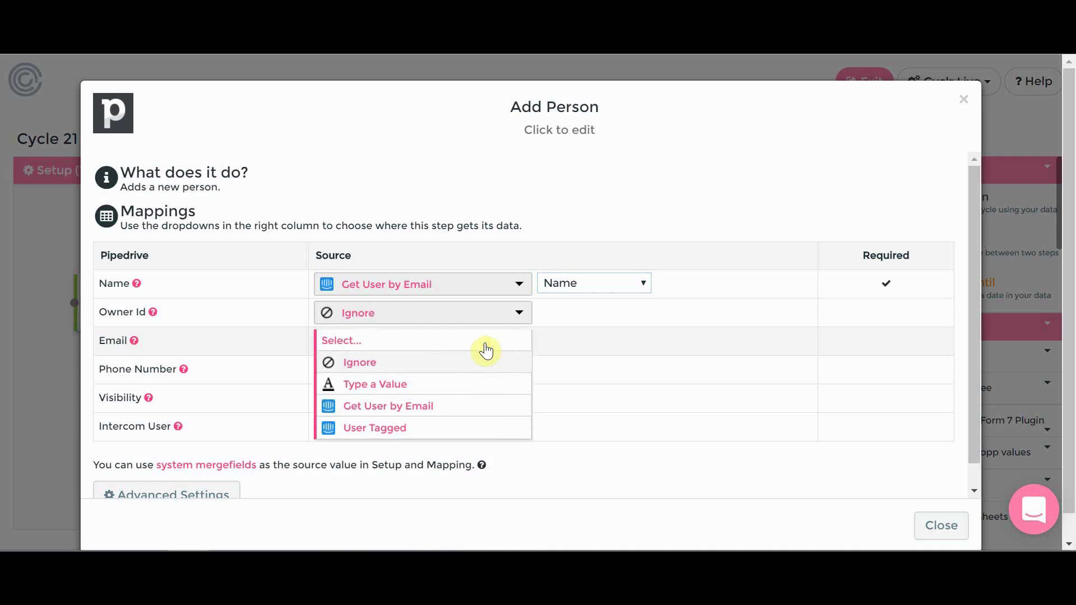
click(445, 412)
click(624, 341)
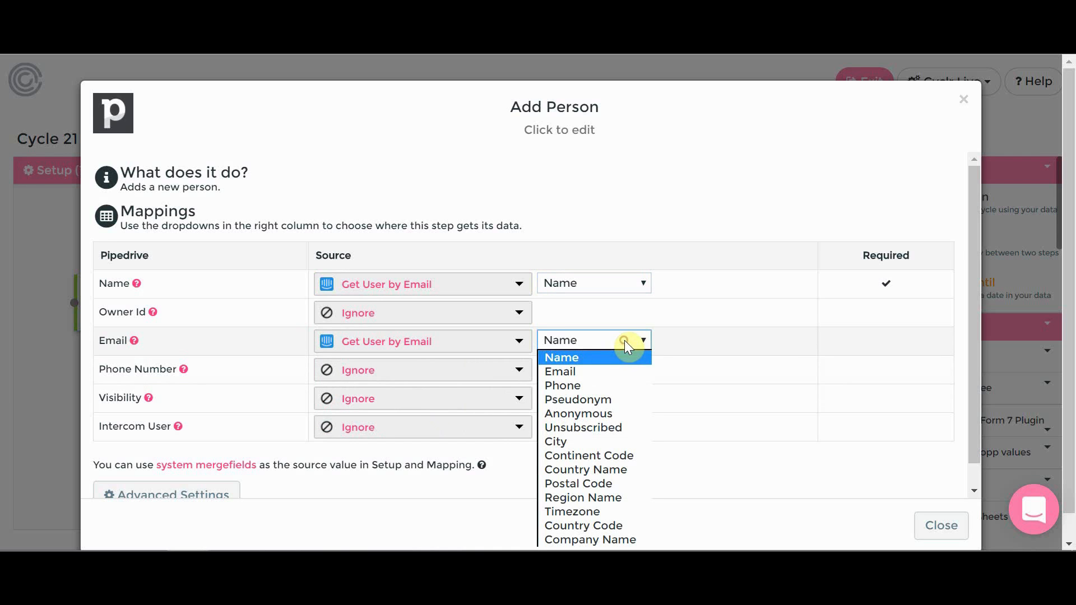
click(611, 373)
Map Phone Number to the Phone field from Get User by Email and close the Add Person settings.
click(512, 374)
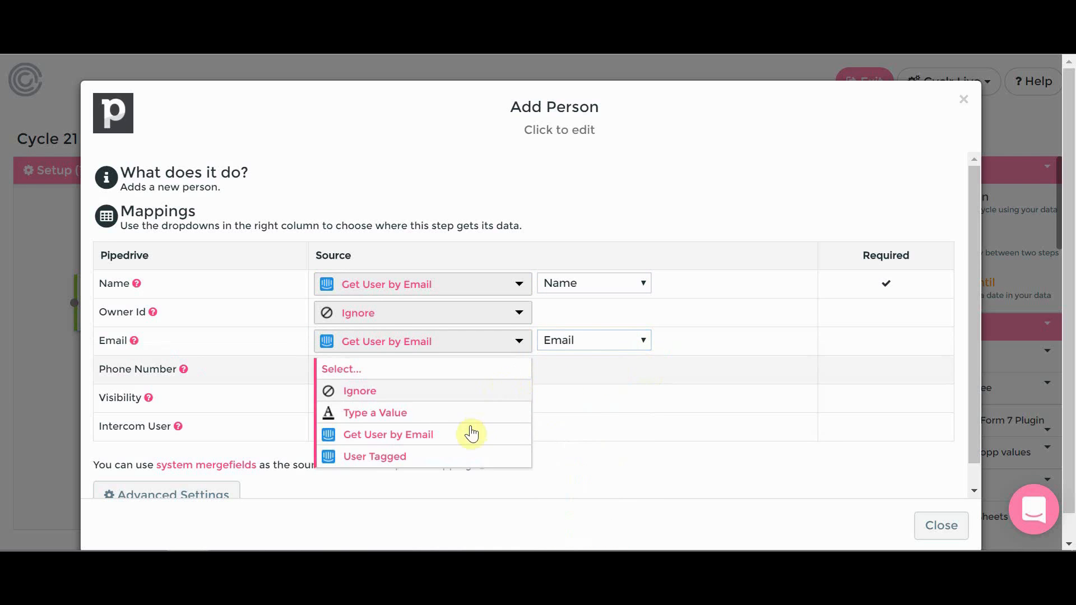
click(461, 438)
click(621, 369)
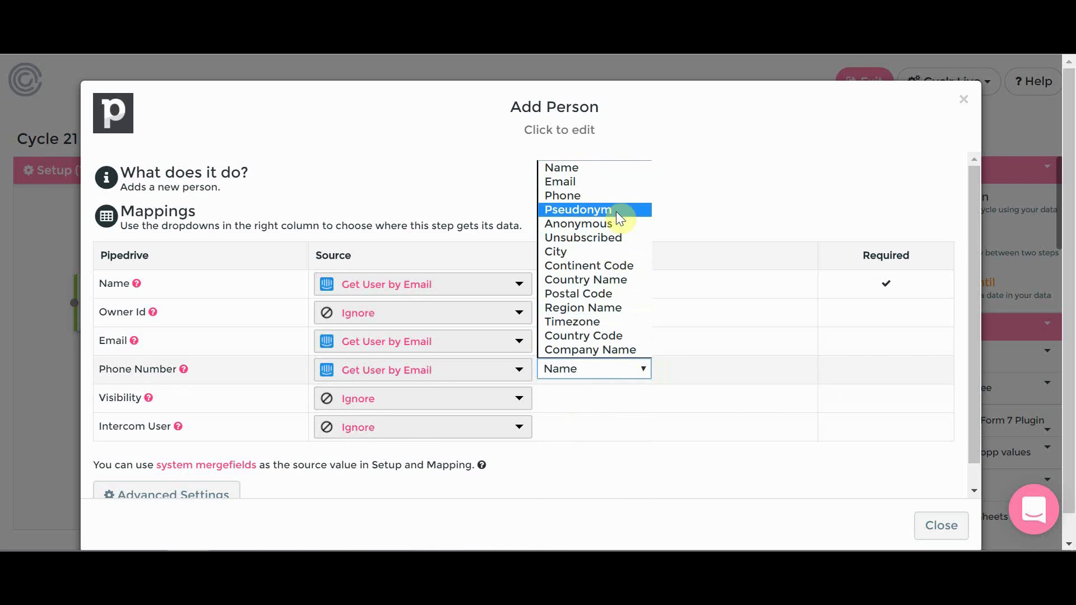
click(616, 197)
click(941, 527)
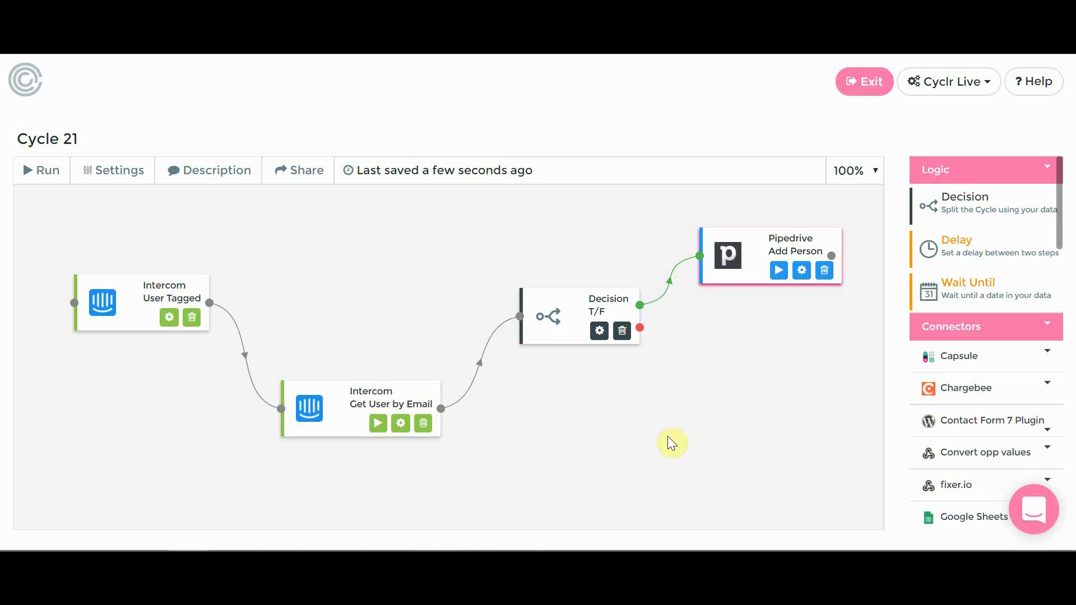
scroll(992, 432, down, 10)
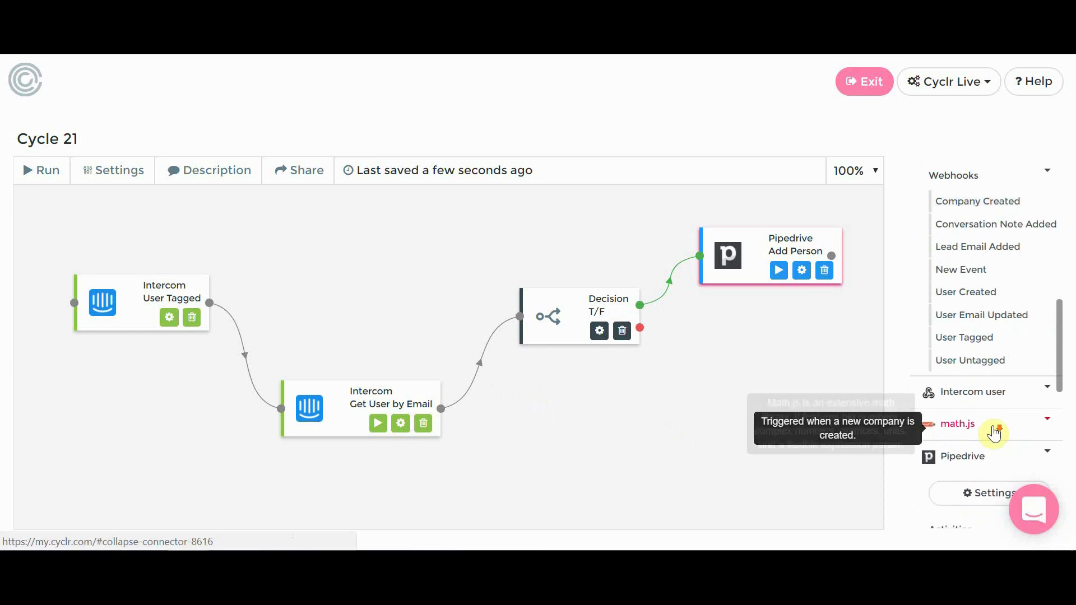
scroll(992, 432, up, 2)
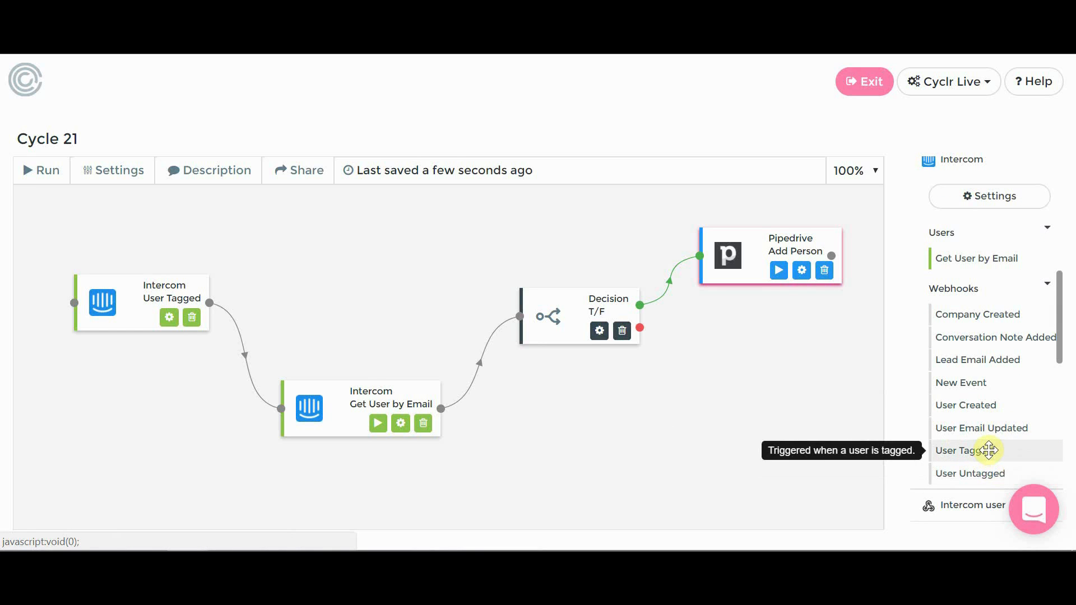